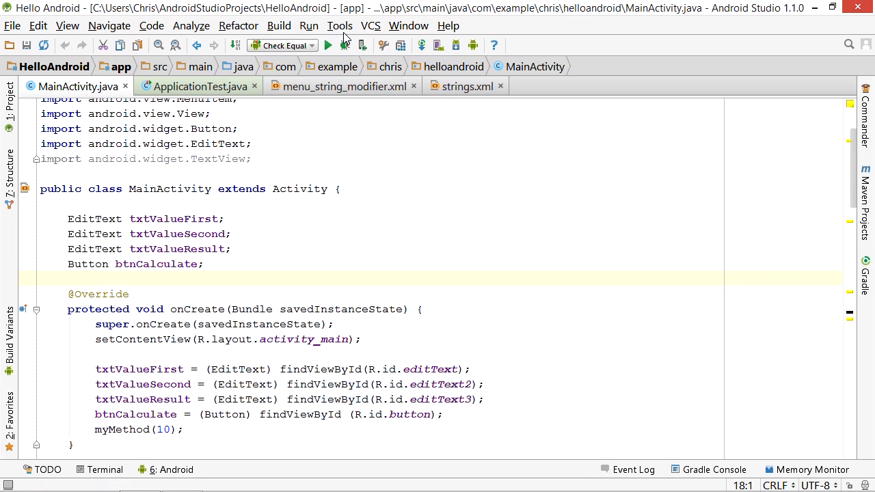
Open the AVD Manager and view the additional actions available for the Lollipop 7 device.
click(340, 25)
mouse_move(366, 129)
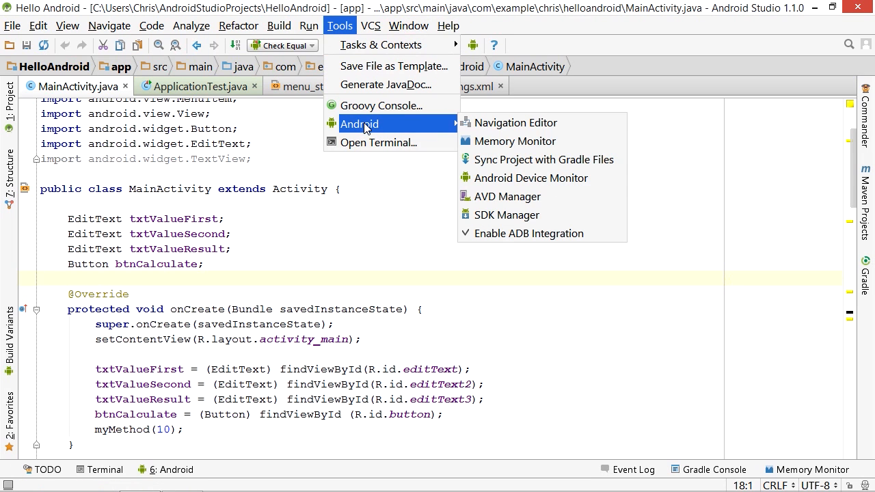
click(472, 203)
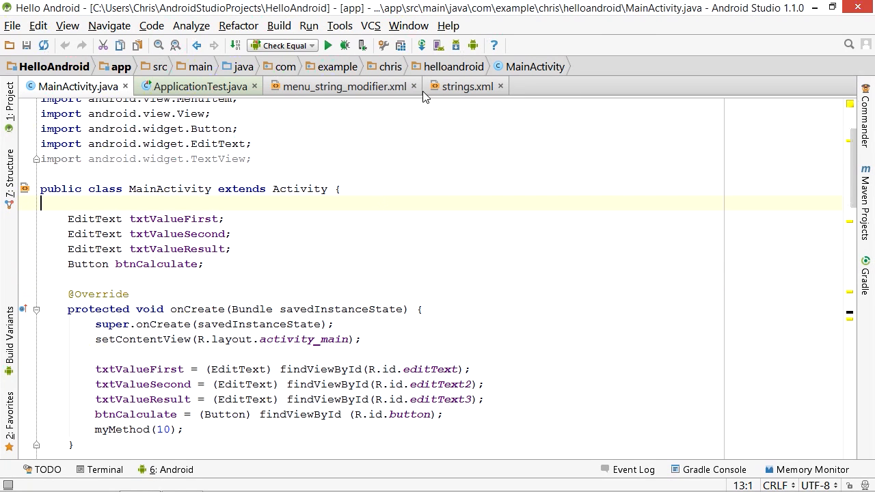
click(441, 44)
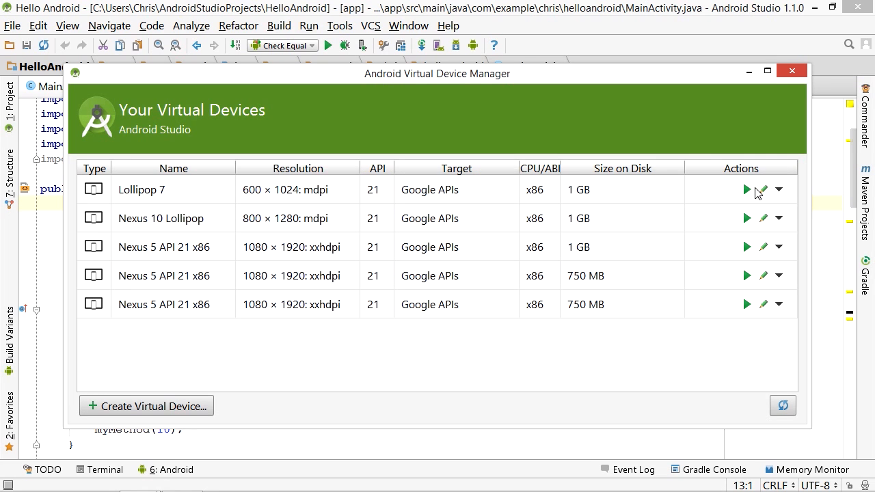
click(779, 190)
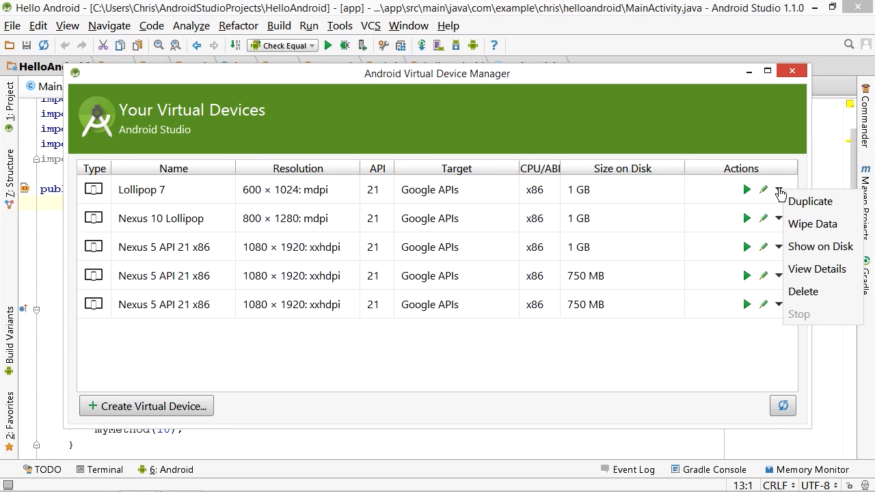
click(449, 408)
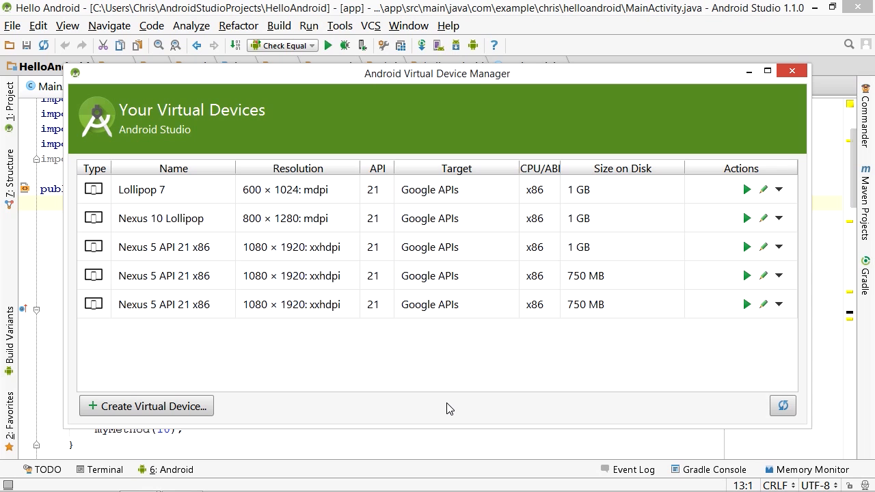
Start creating a virtual device based on the 3.7" WVGA (Nexus One) phone hardware profile.
click(209, 407)
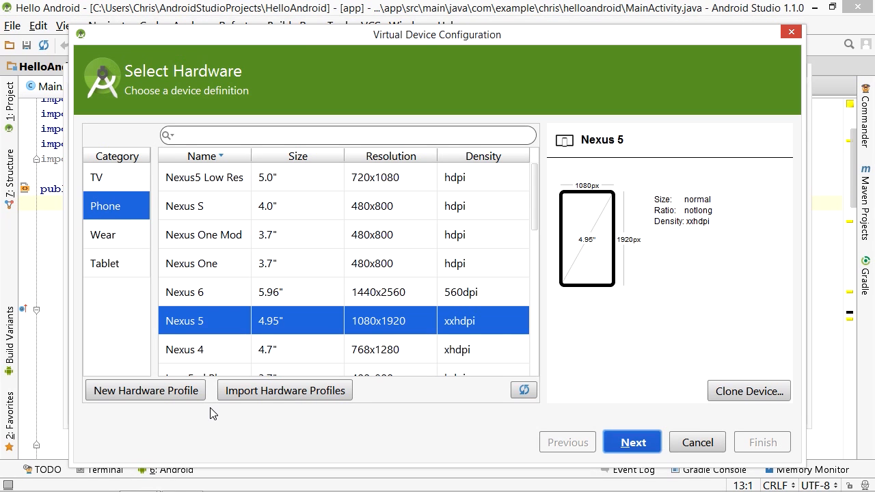
click(119, 207)
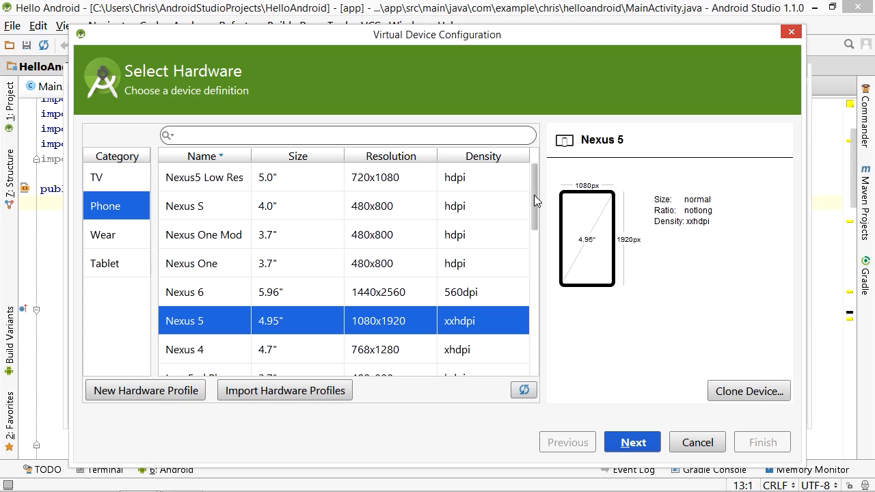
drag(533, 195, 528, 323)
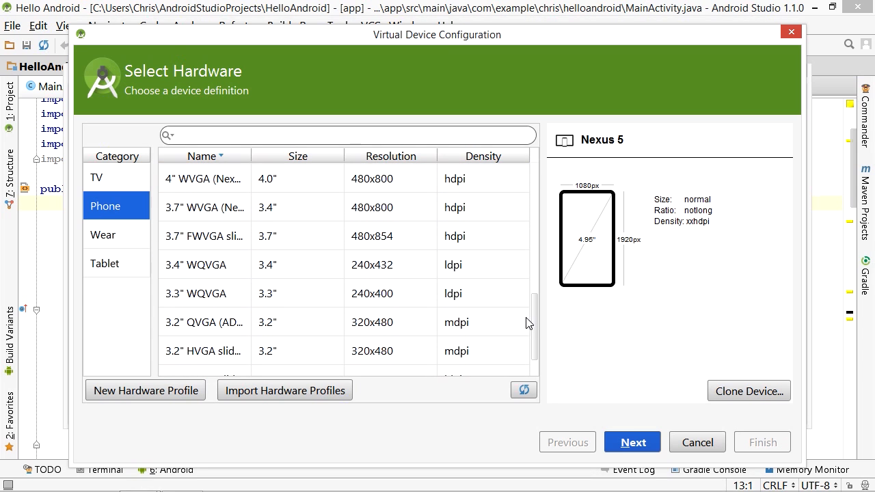
click(390, 216)
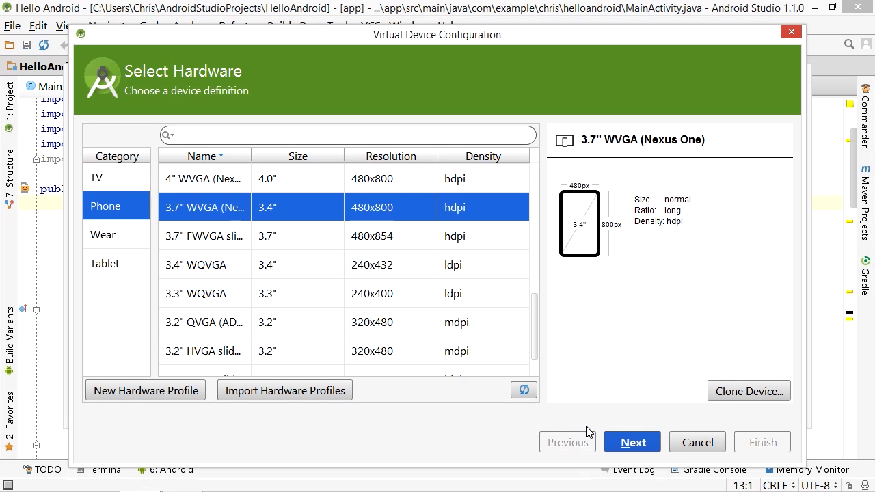
click(632, 443)
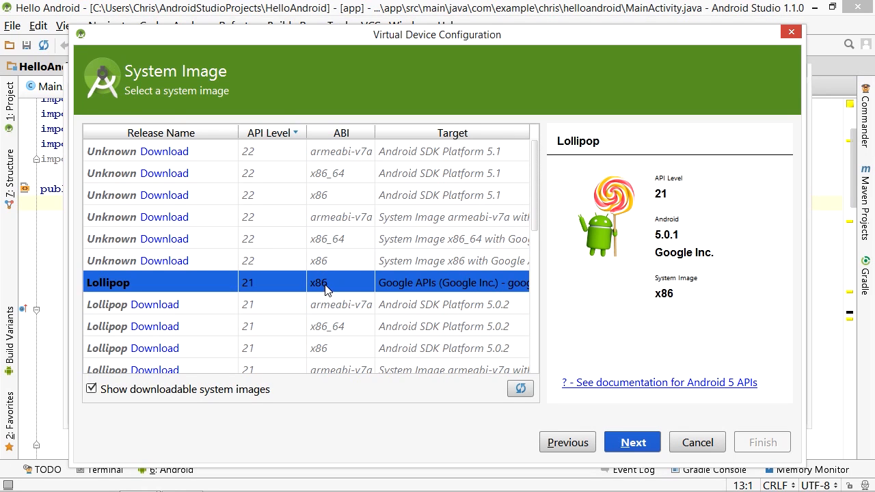
Use the Lollipop API 21 x86 system image and name the virtual device "Low End Lollipop".
scroll(434, 328, down, 1)
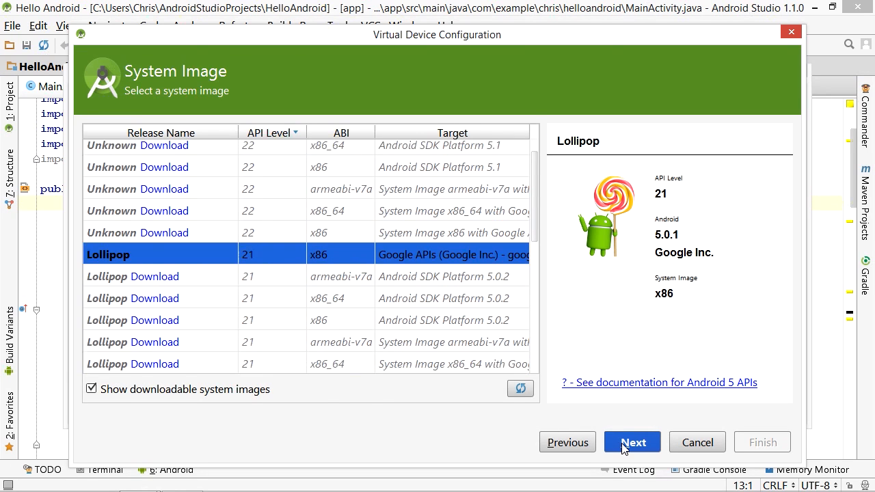
click(624, 444)
triple_click(408, 134)
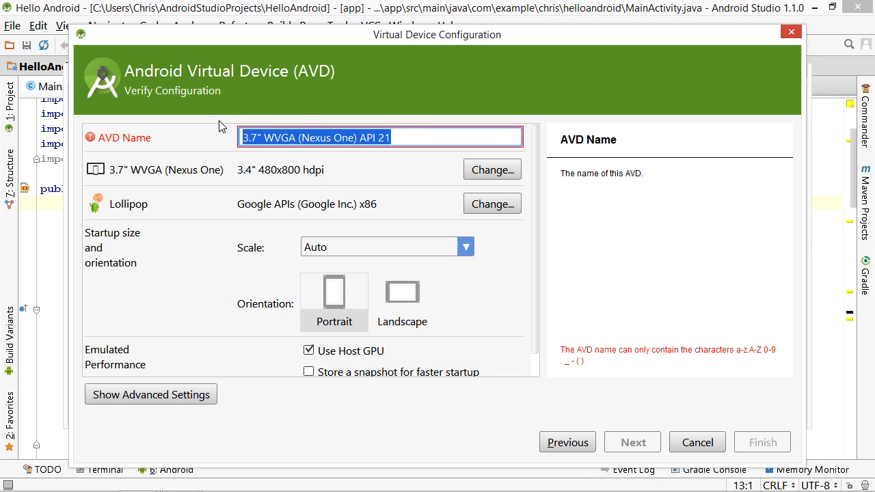
text(Low End Lollipop)
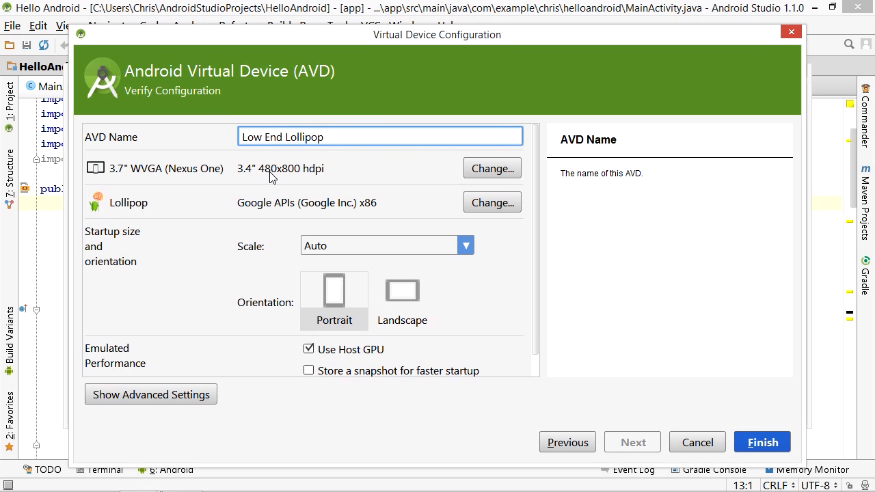
Review the alternative hardware profiles and the startup scale options for the virtual device.
click(483, 176)
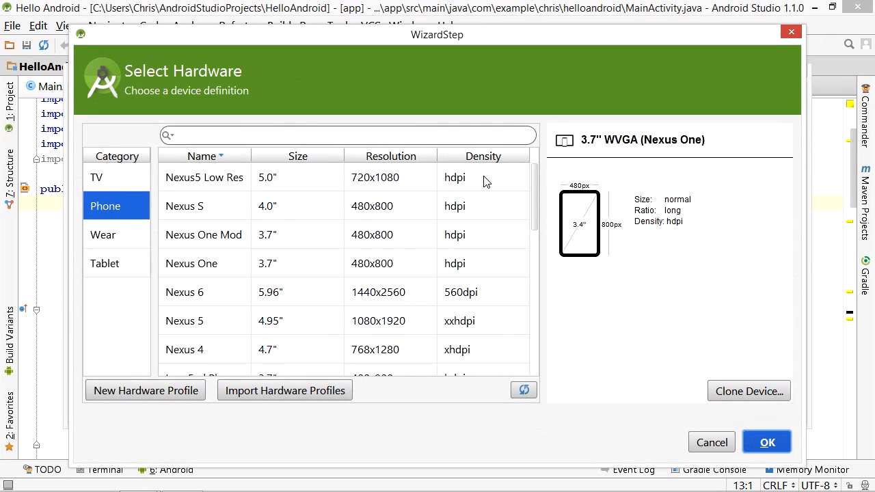
click(713, 441)
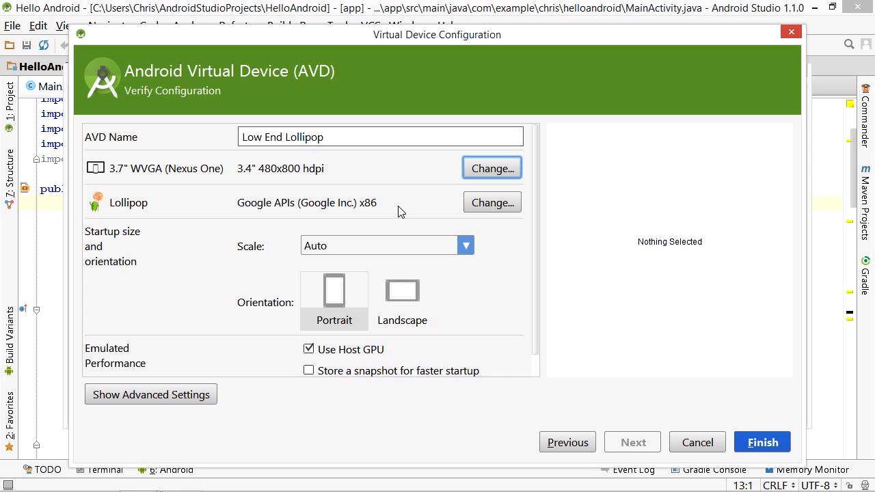
click(467, 248)
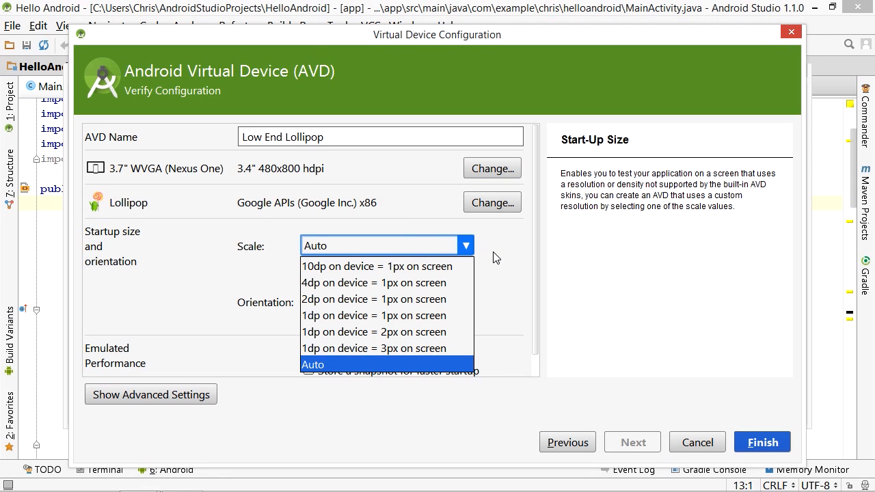
click(496, 253)
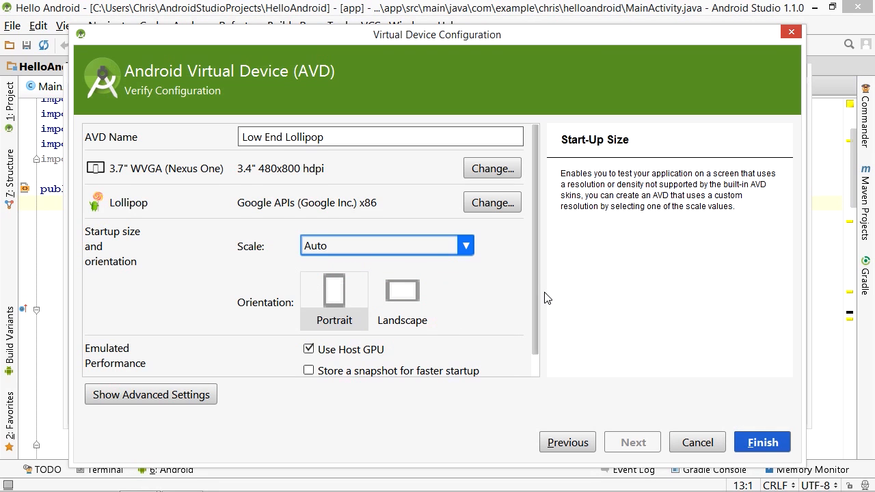
Turn off Use Host GPU and, in the advanced settings, set the back camera to Emulated.
scroll(536, 308, down, 1)
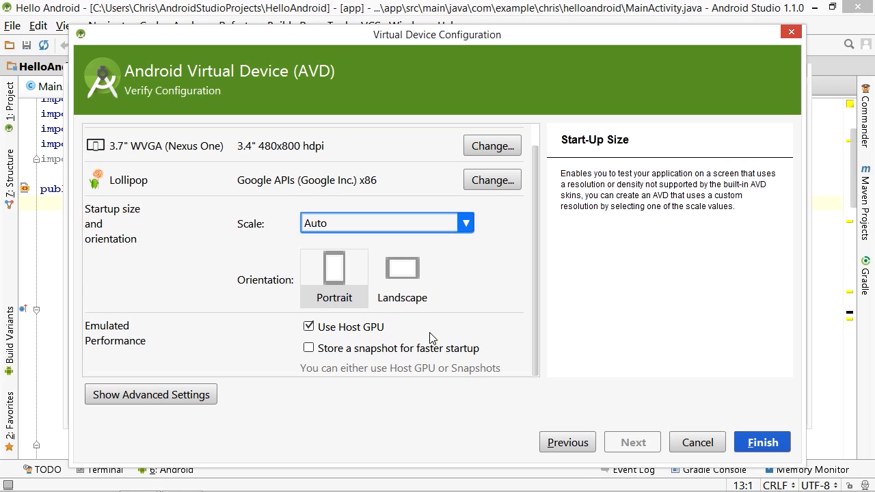
click(309, 328)
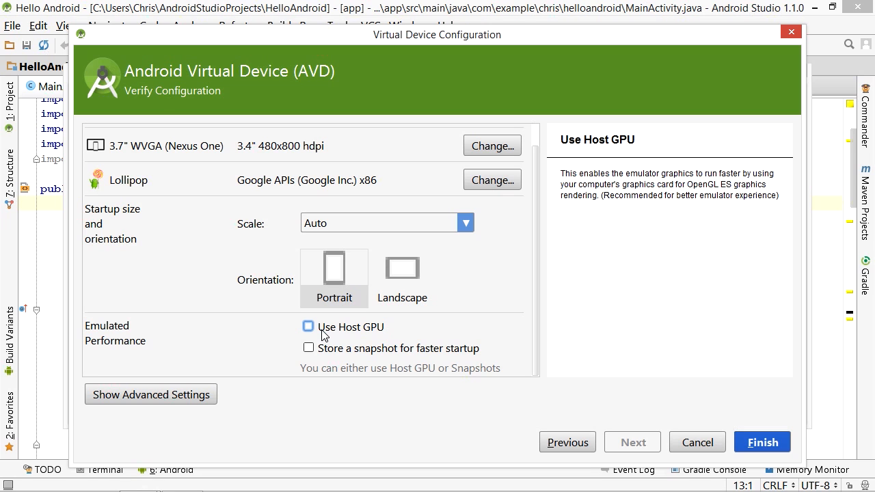
click(203, 396)
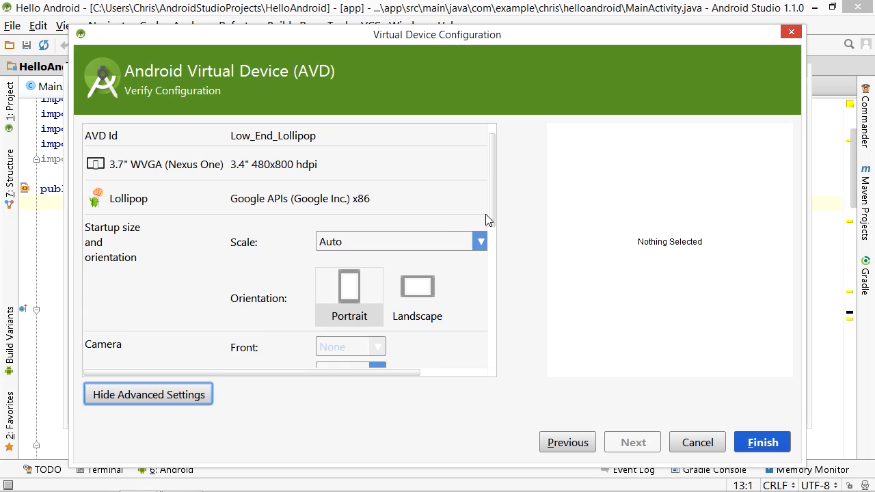
drag(491, 206, 493, 270)
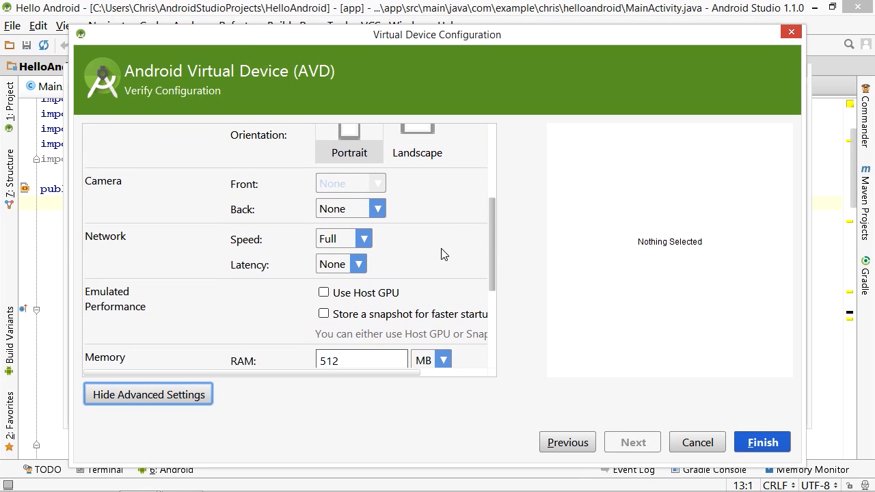
click(379, 209)
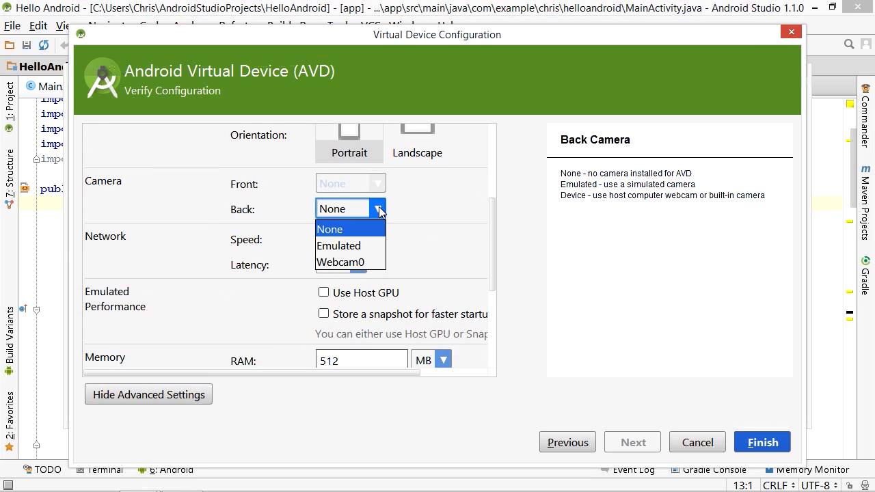
click(377, 246)
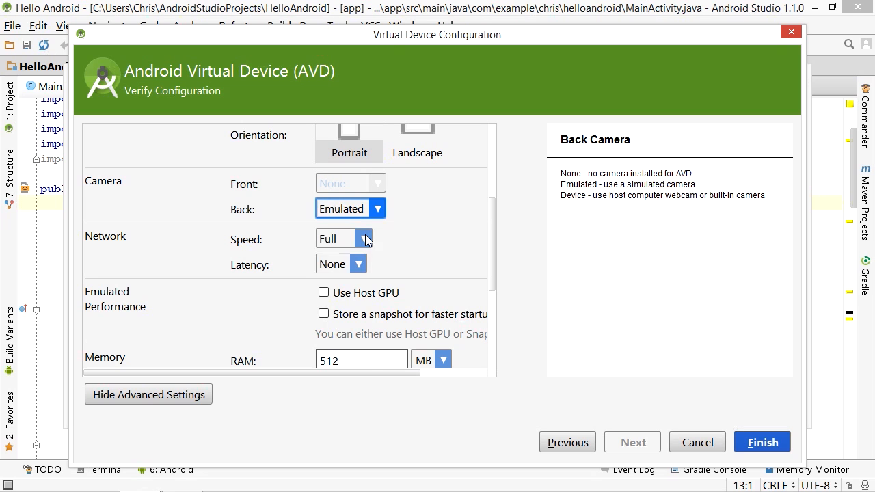
Set the virtual device's network speed and network latency both to EDGE.
click(365, 234)
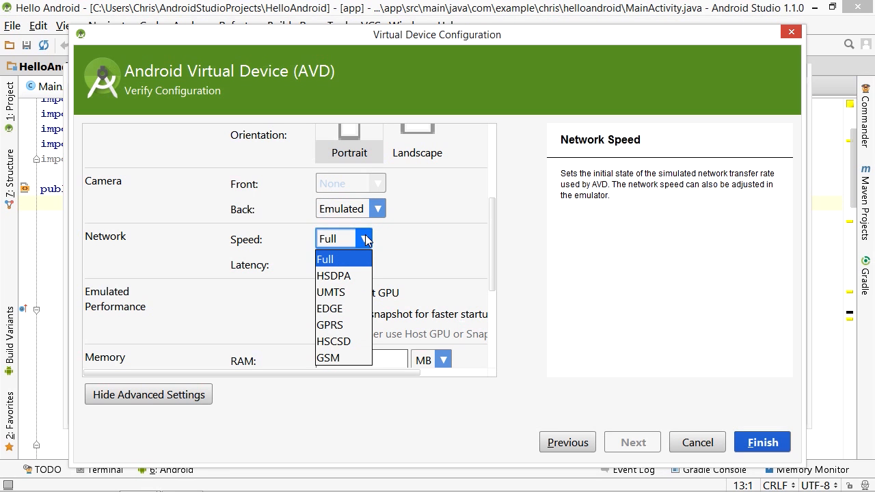
click(335, 308)
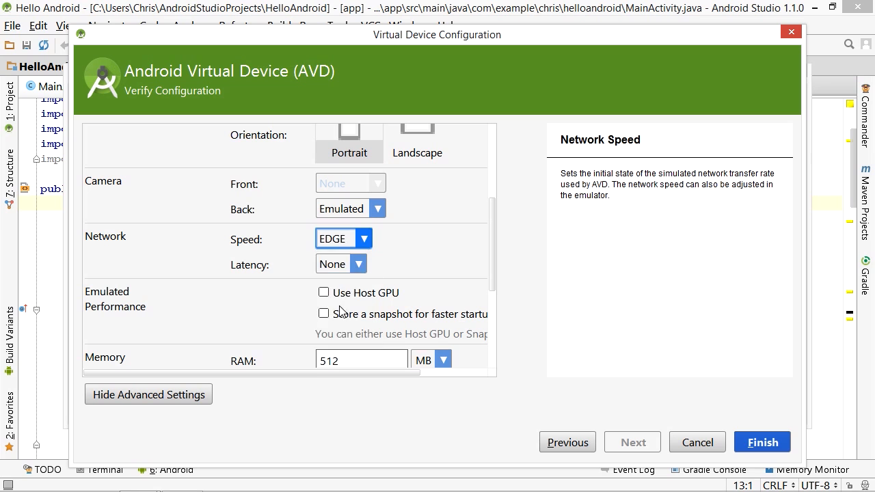
click(357, 267)
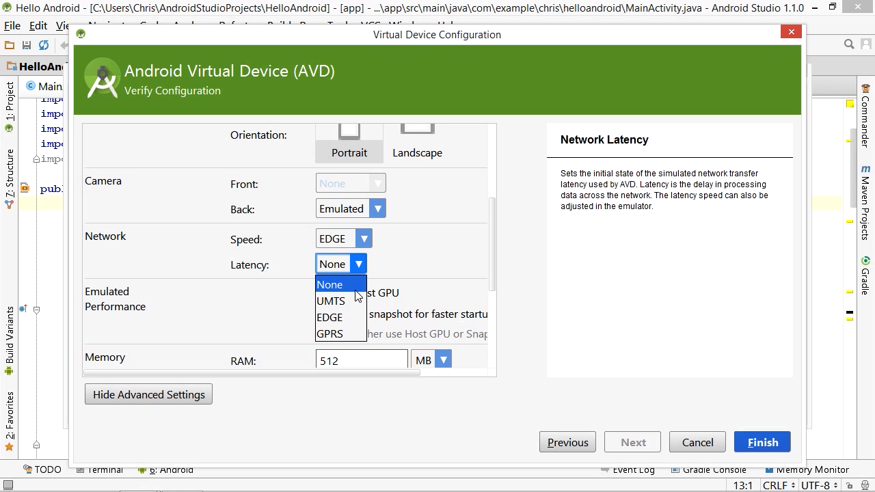
click(341, 324)
Check the memory, storage, skin and keyboard settings and finish creating the virtual device.
scroll(414, 296, down, 1)
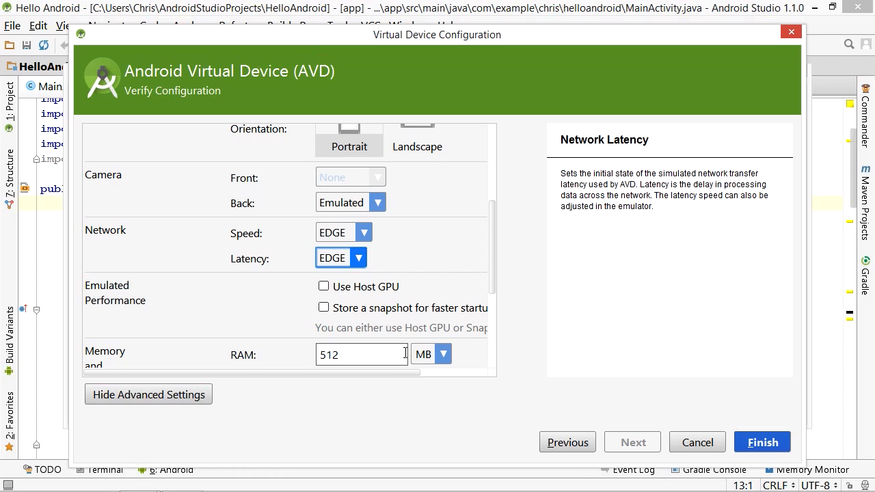
drag(492, 279, 516, 364)
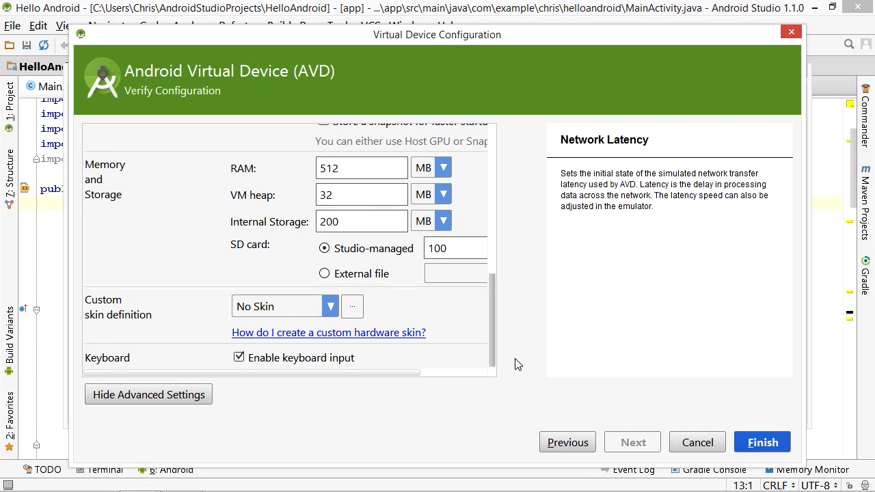
click(441, 373)
click(752, 443)
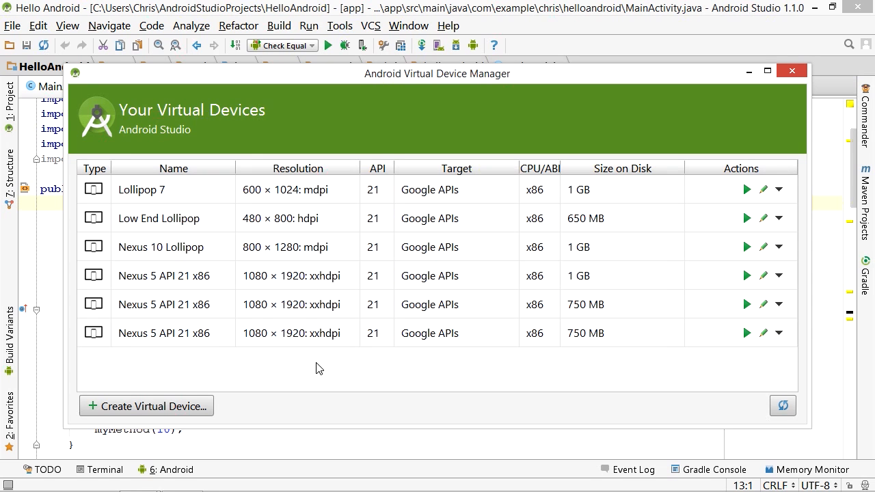
Launch the Low End Lollipop virtual device, check its run output, and close the Android Virtual Device Manager.
click(333, 231)
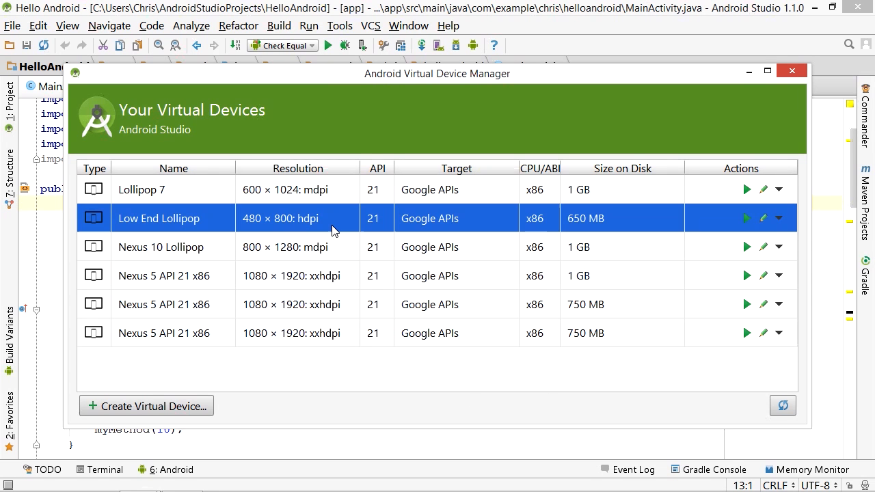
click(745, 219)
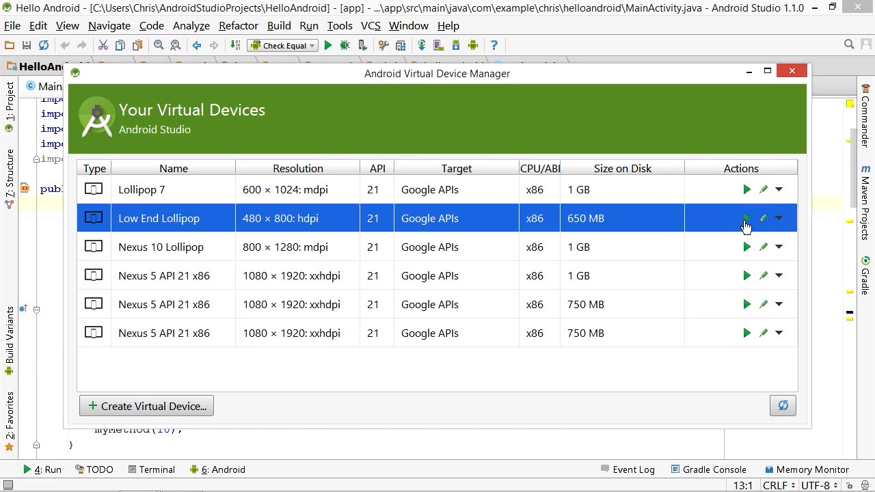
drag(410, 76, 422, 13)
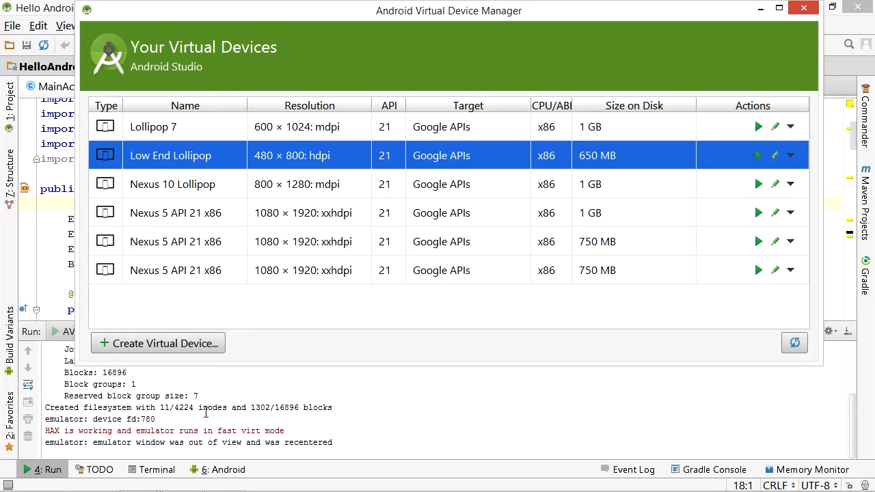
click(205, 412)
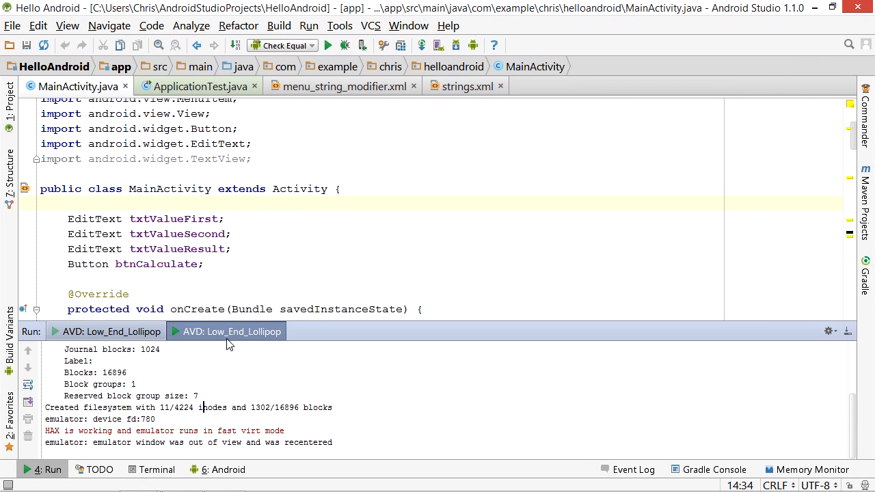
key(alt+Tab)
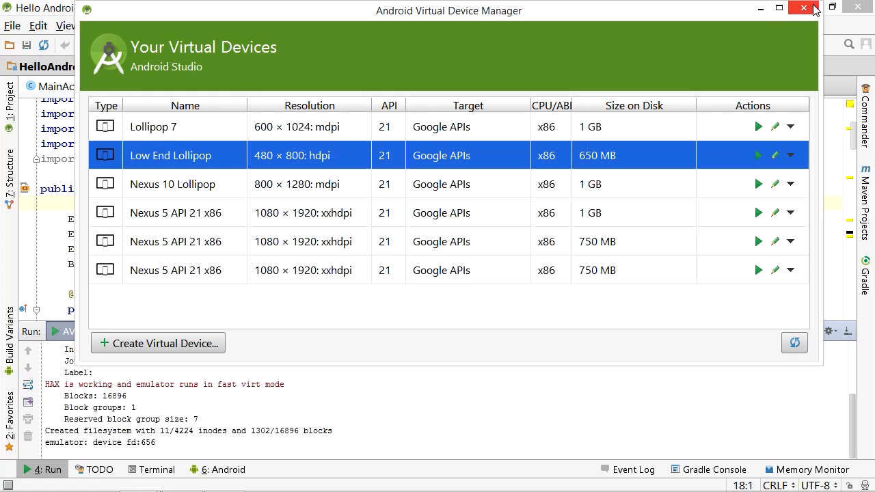
click(815, 8)
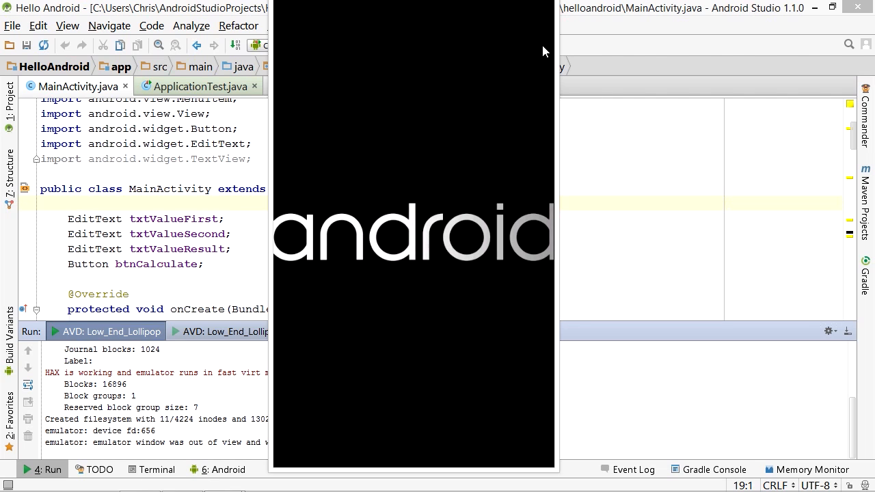
Rotate the emulator to landscape and back to portrait, and unlock it to reach the home screen.
key(ctrl+F11)
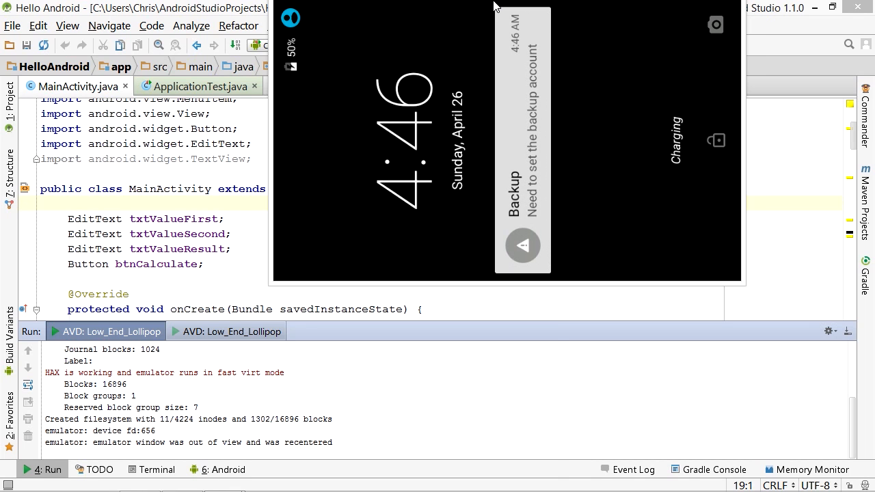
key(ctrl+F11)
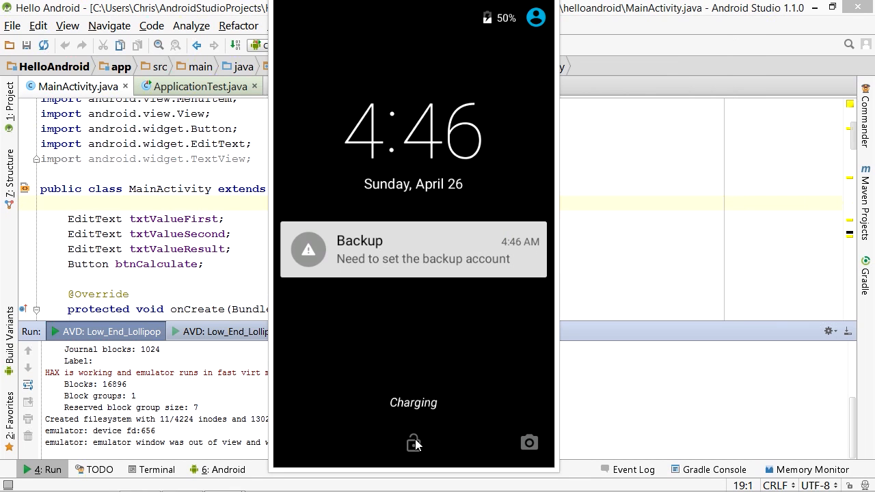
drag(415, 441, 419, 243)
click(497, 428)
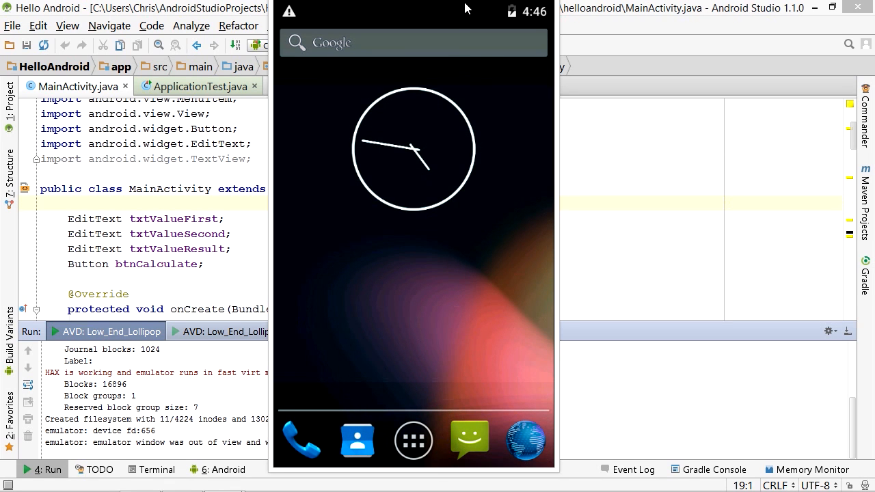